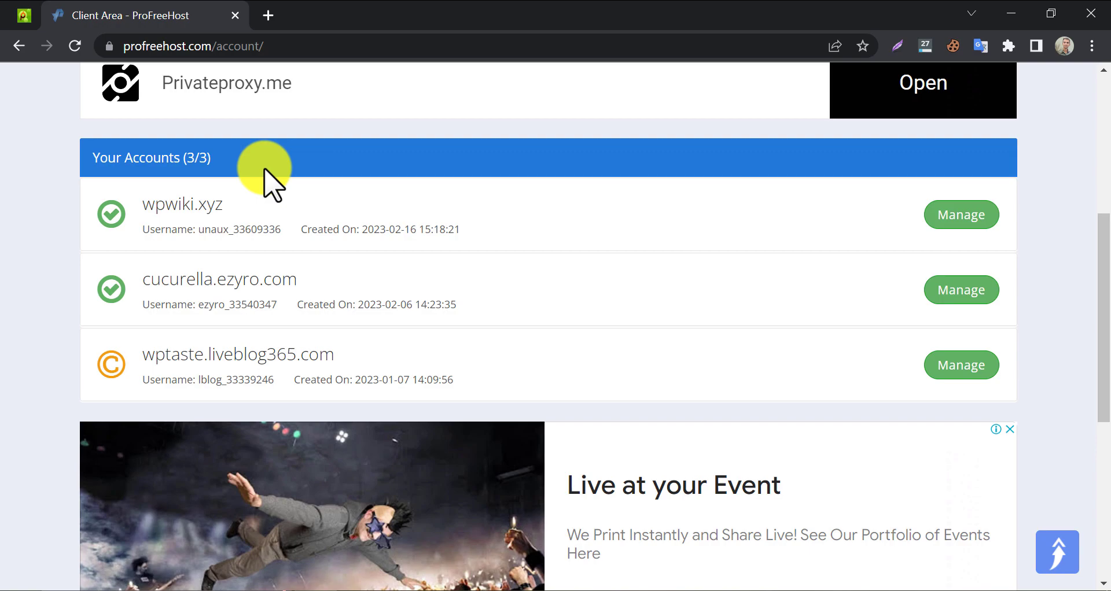
Step: Open the wpwiki.xyz site from the hosting account list and check its connection security information
click(153, 206)
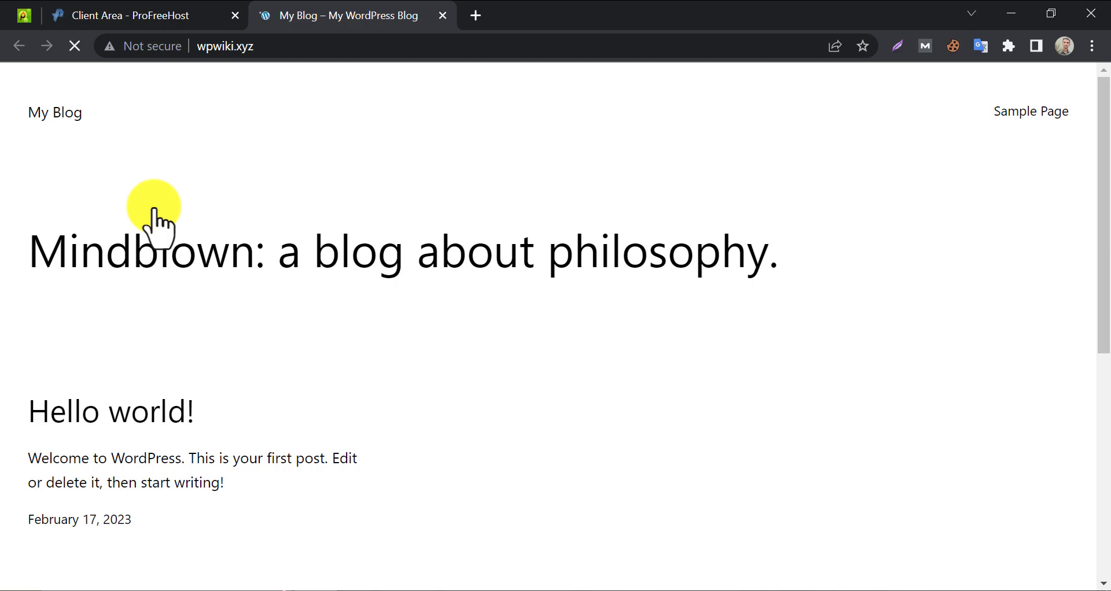
scroll(170, 156, down, 7)
scroll(162, 116, up, 7)
click(153, 46)
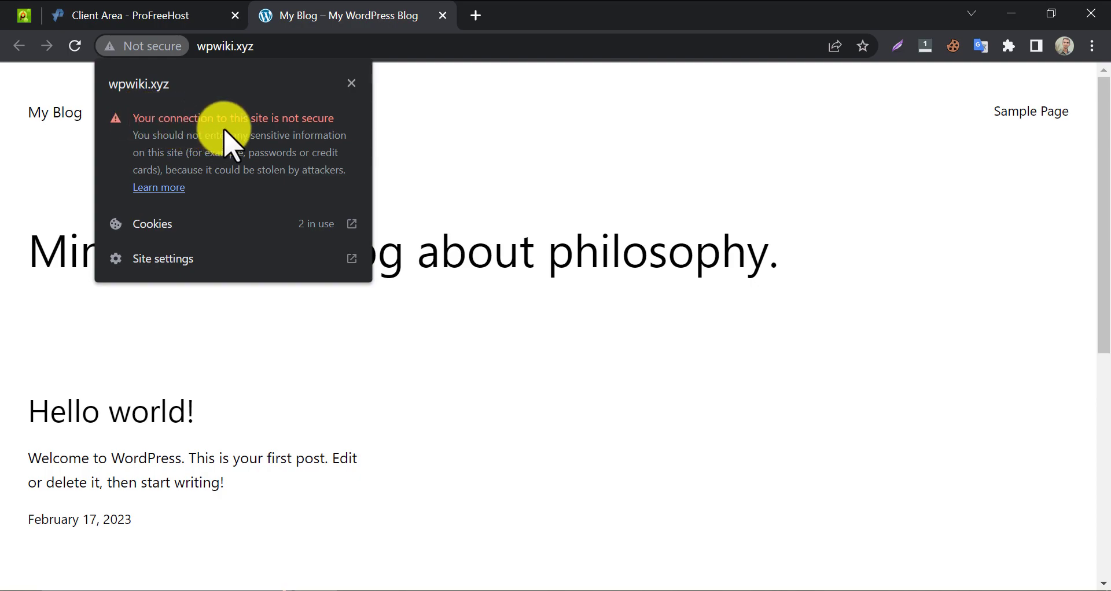
click(352, 82)
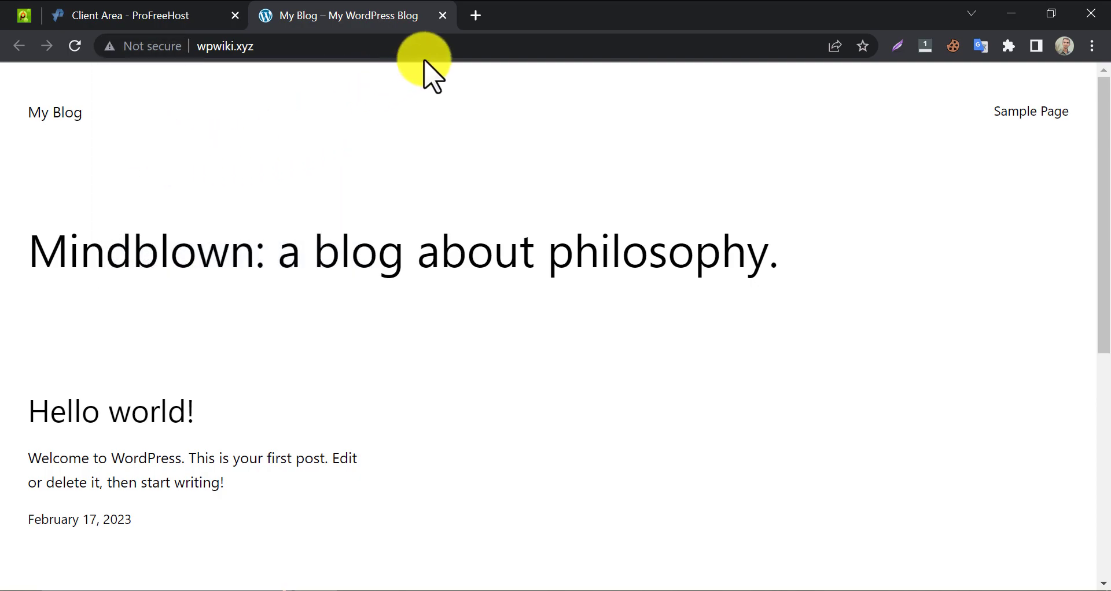
Step: Open the Cloudflare website in a new browser tab and log in to the account dashboard
click(471, 22)
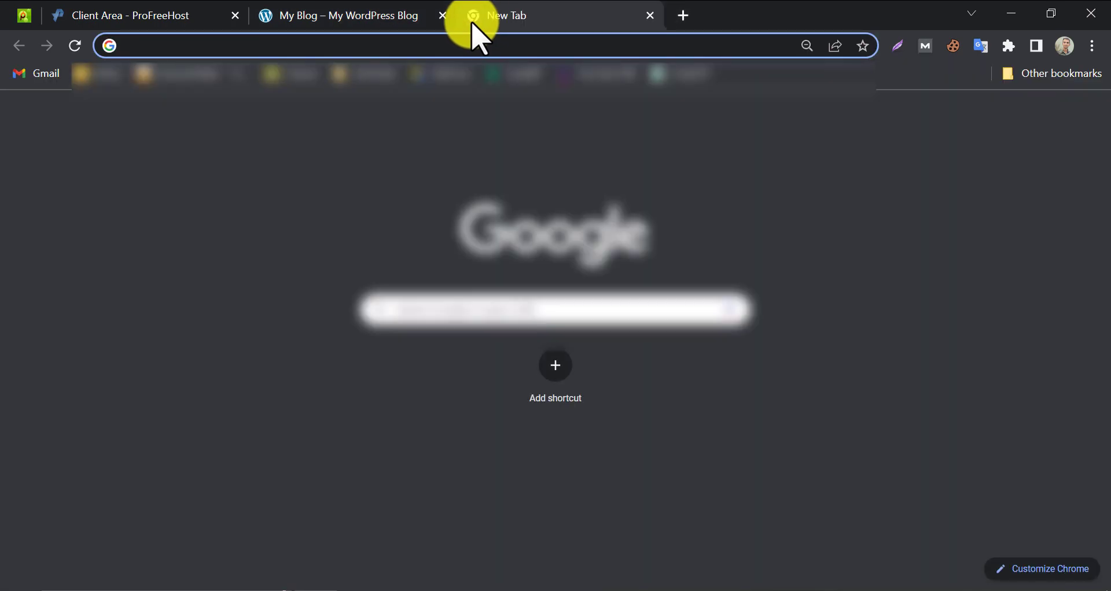
text(co)
key(BackSpace)
key(BackSpace)
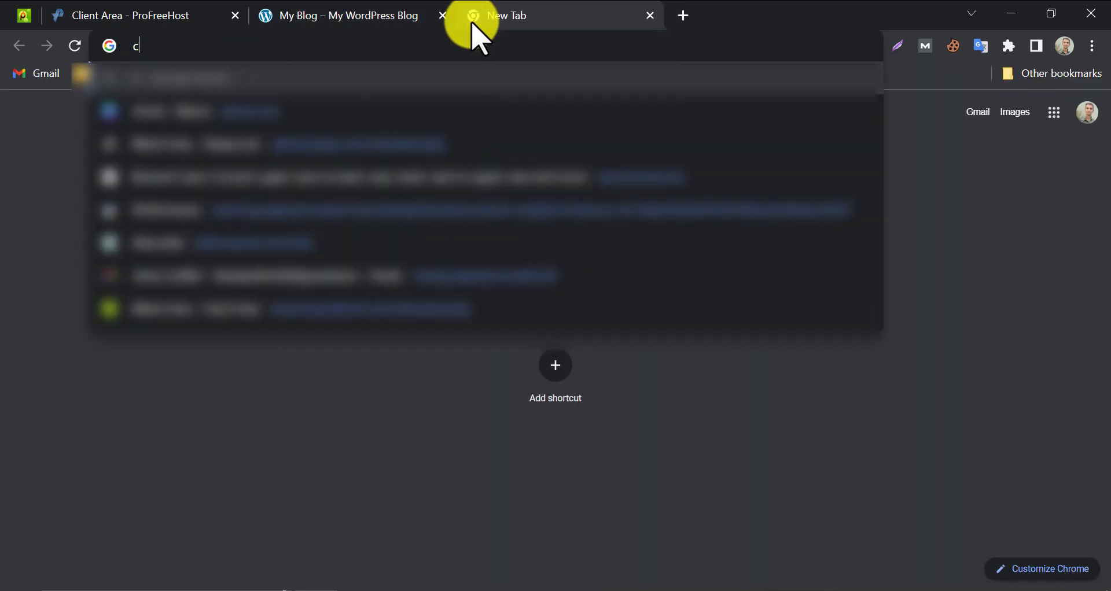
text(loudf)
key(Return)
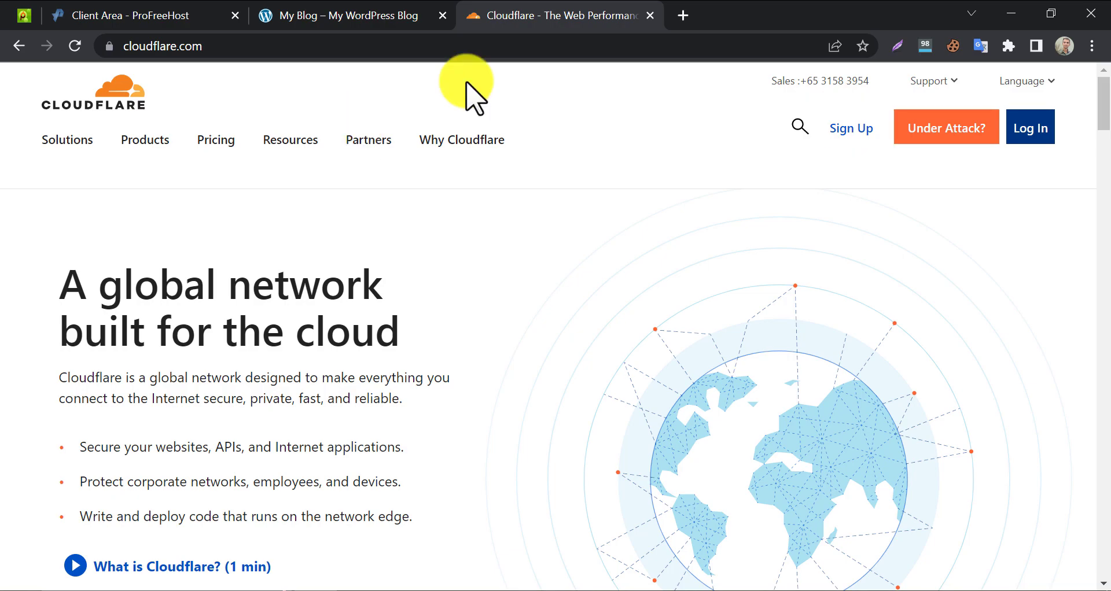
click(1012, 131)
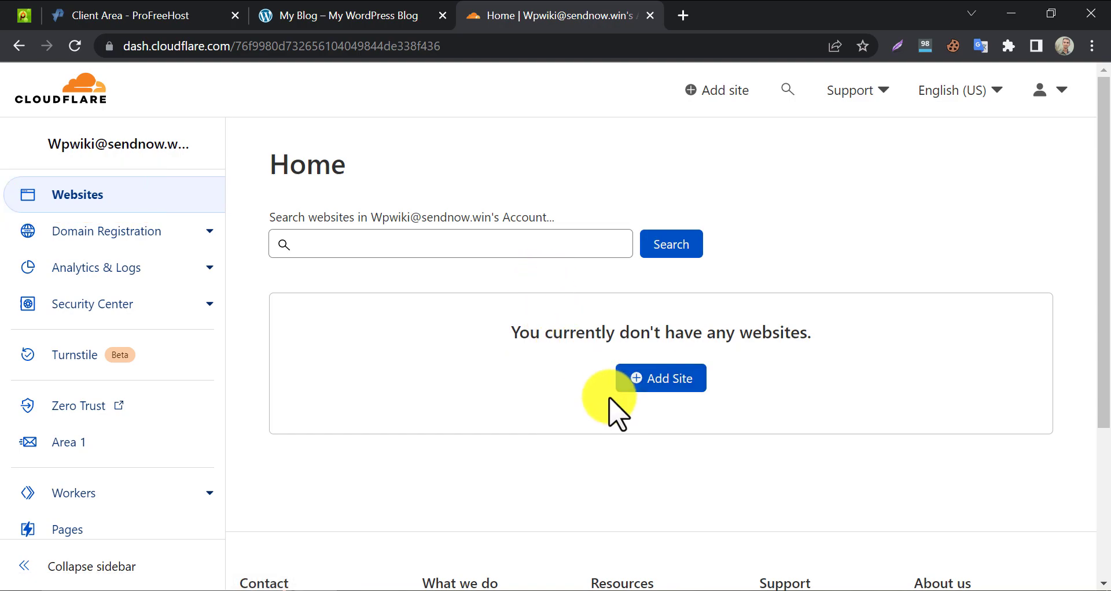
click(642, 382)
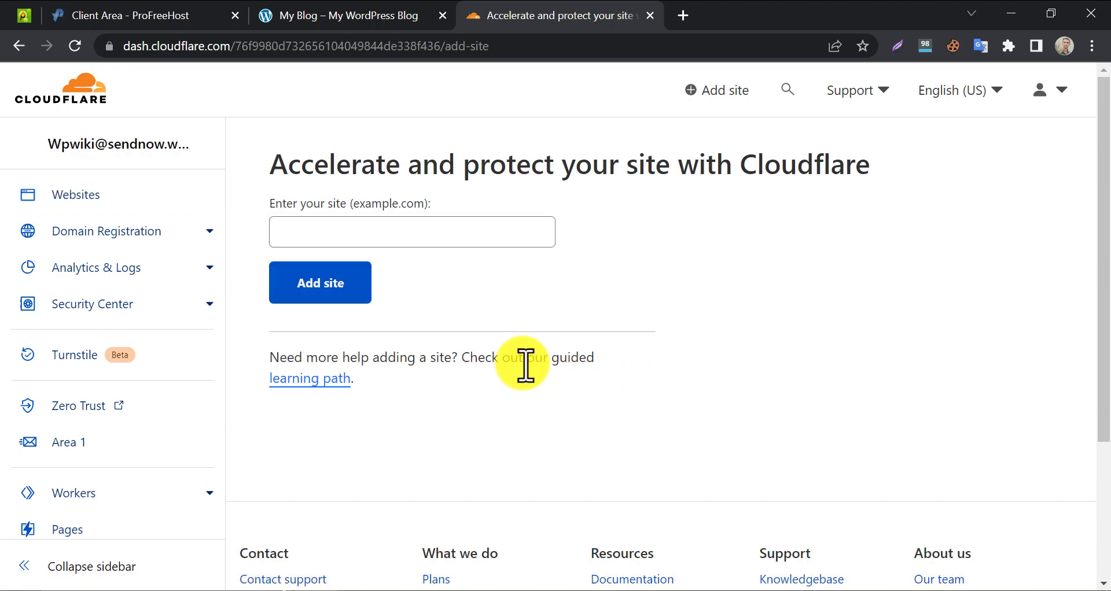
click(363, 18)
click(238, 48)
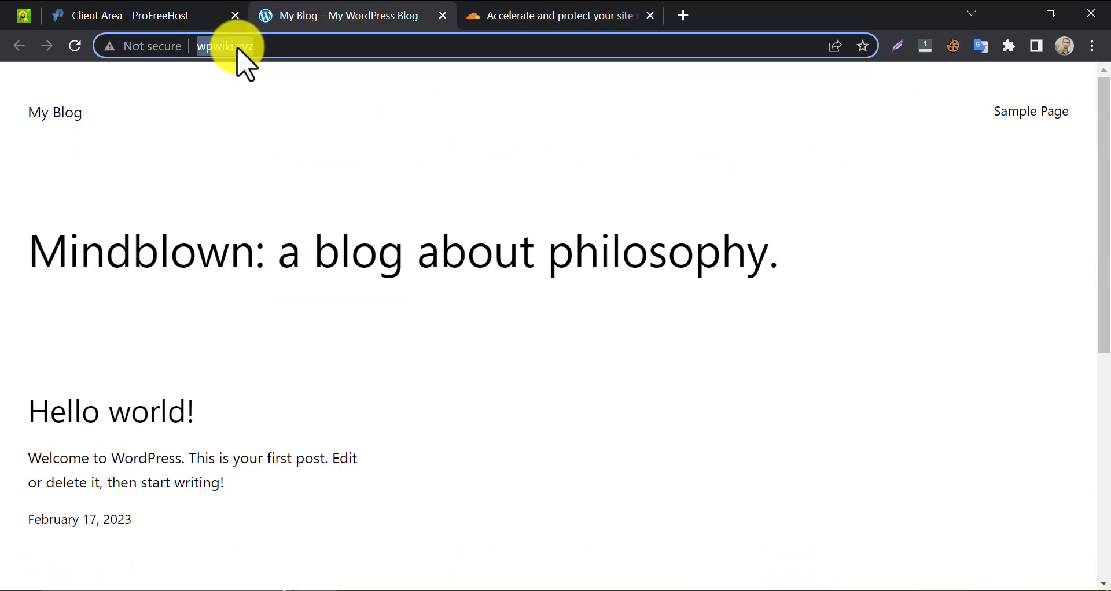
right_click(238, 49)
click(283, 144)
click(492, 20)
click(372, 233)
right_click(370, 234)
click(404, 366)
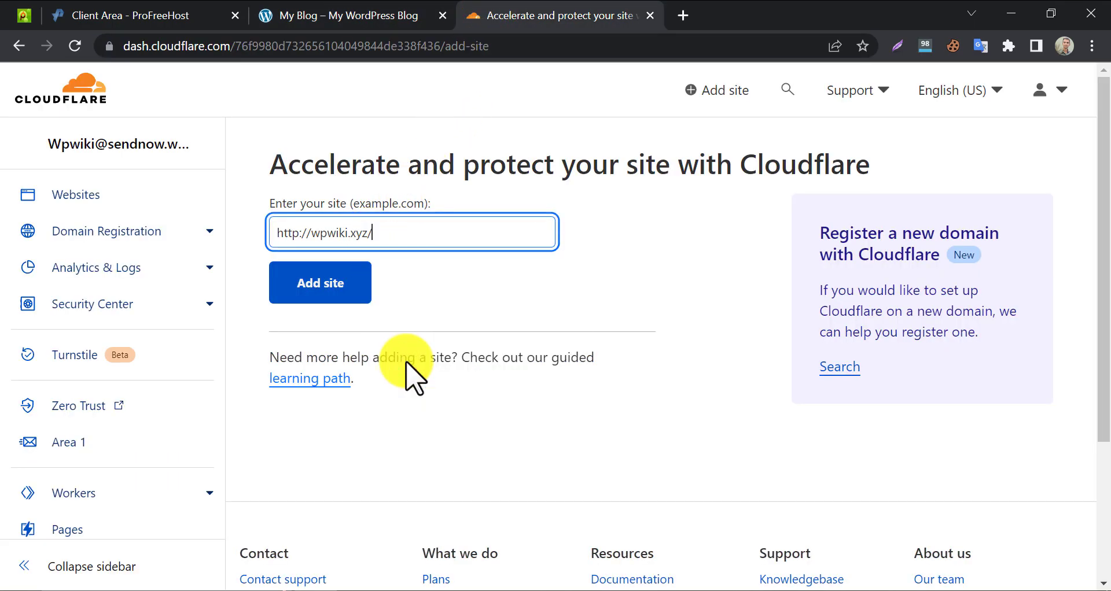
click(352, 285)
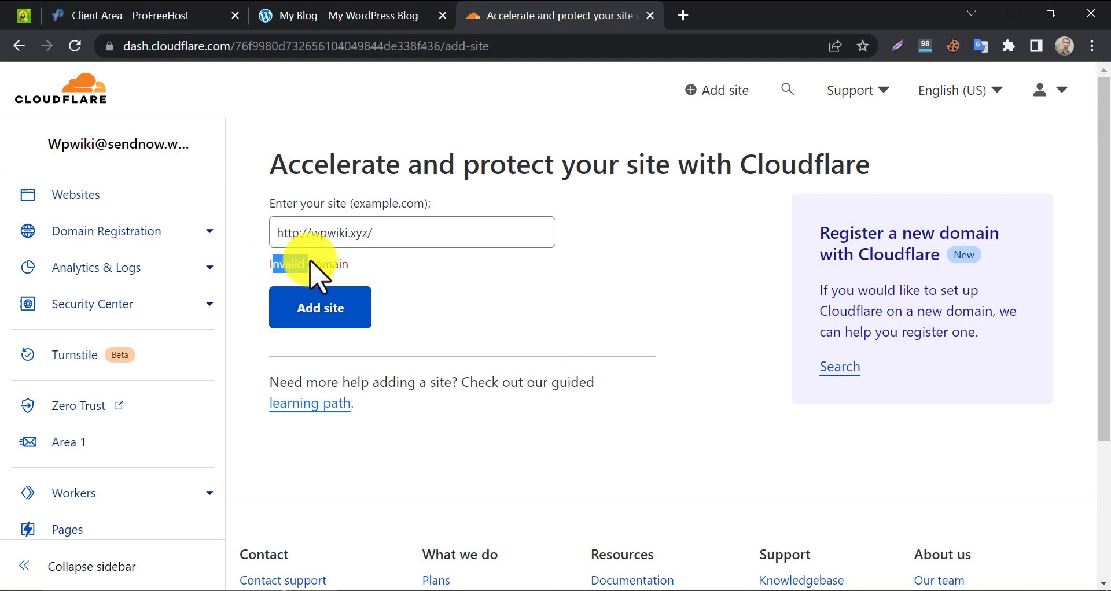
Step: Reduce the site entry to the bare domain wpwiki.xyz and submit it
click(384, 234)
key(BackSpace)
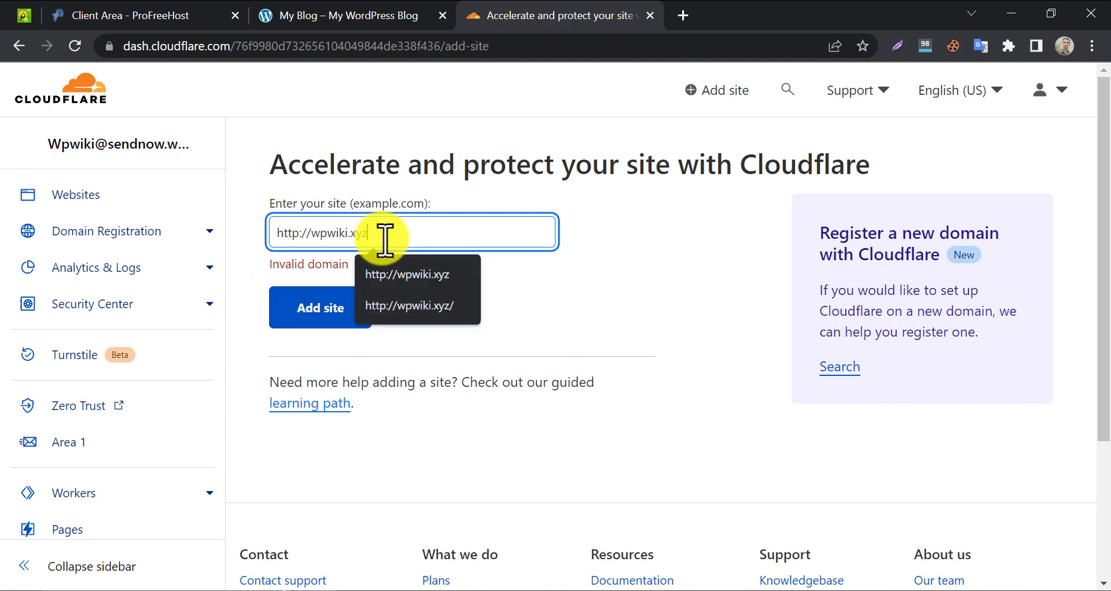
click(314, 233)
key(BackSpace)
key(BackSpace)
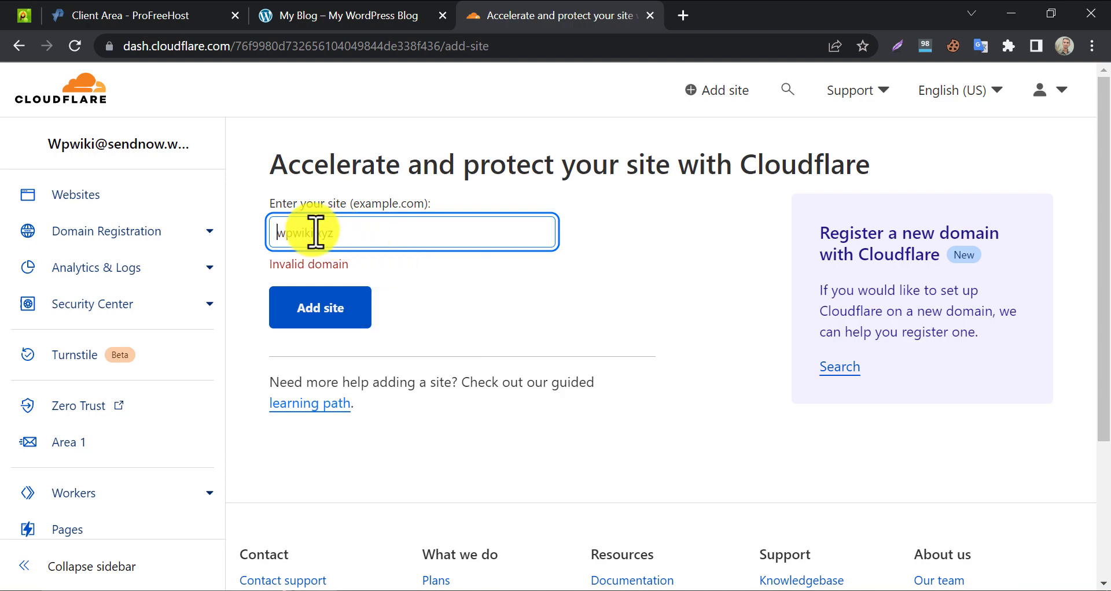
click(332, 307)
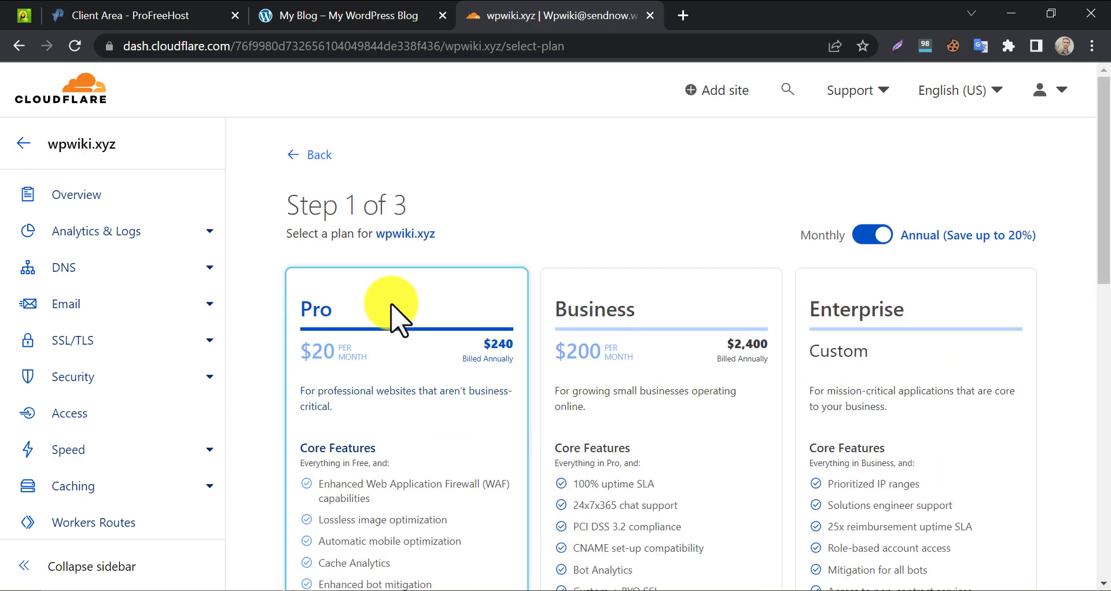
Step: Choose the Free plan for wpwiki.xyz and continue to the DNS records
scroll(596, 319, down, 11)
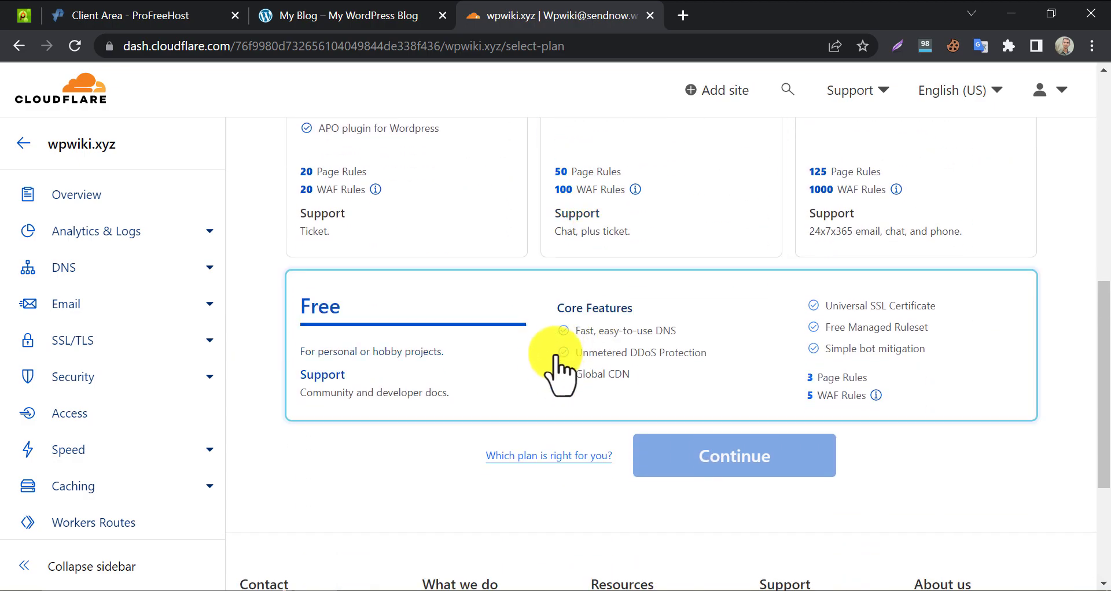
click(504, 359)
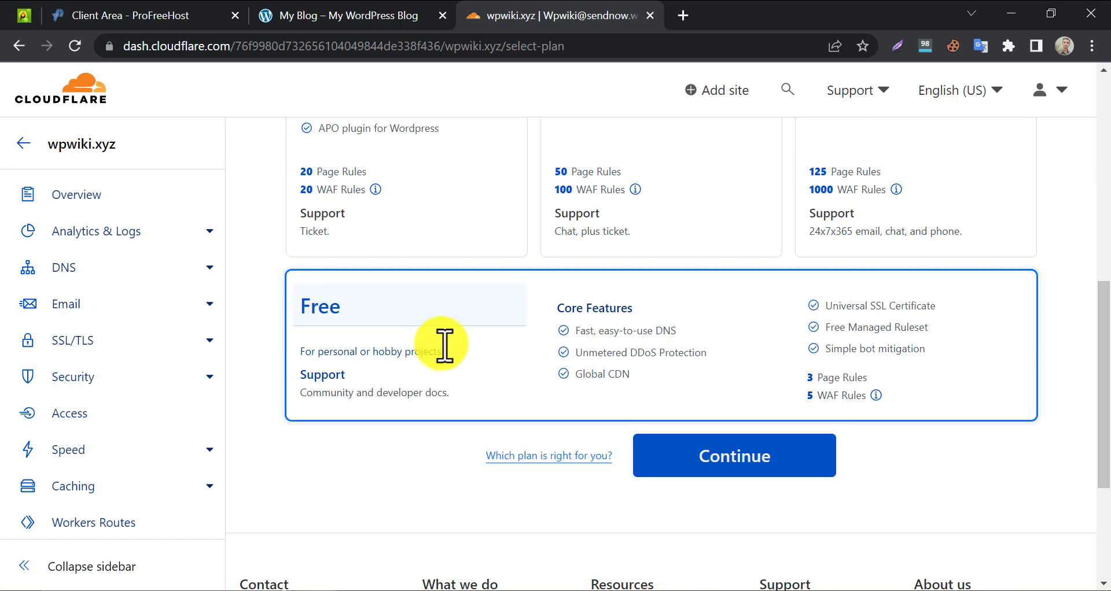
click(673, 457)
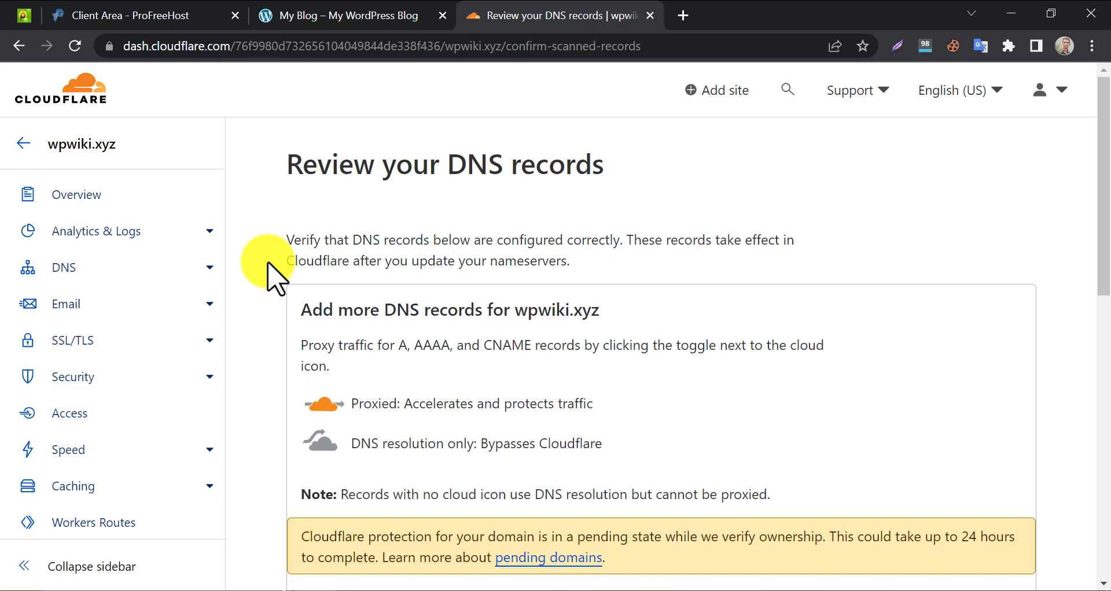
Step: Review the scanned DNS records for wpwiki.xyz and accept them as they are
scroll(272, 277, down, 5)
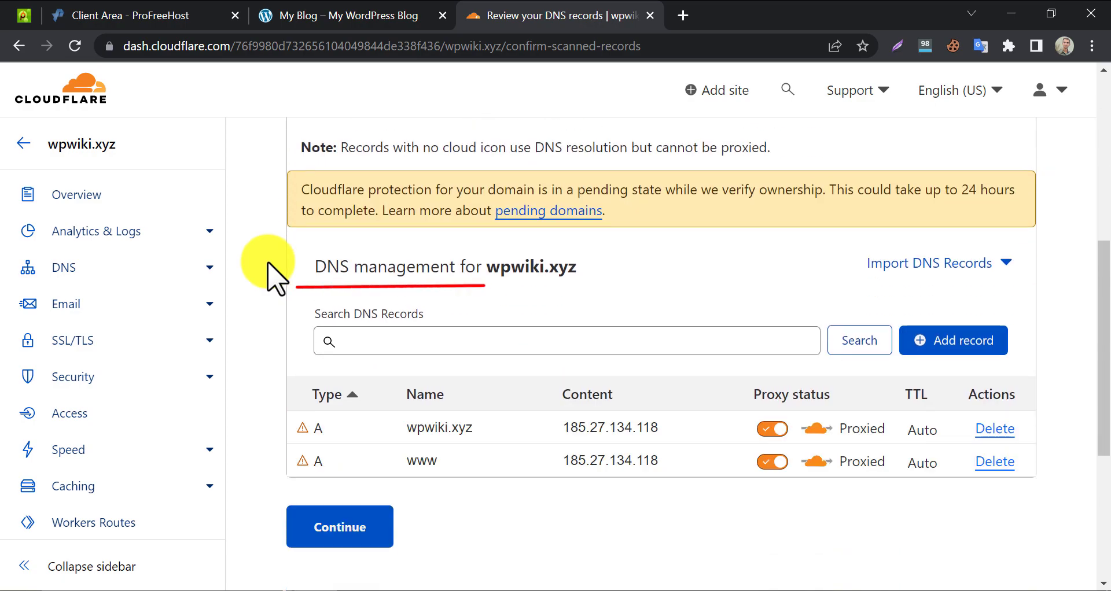
scroll(272, 278, down, 1)
mouse_move(315, 385)
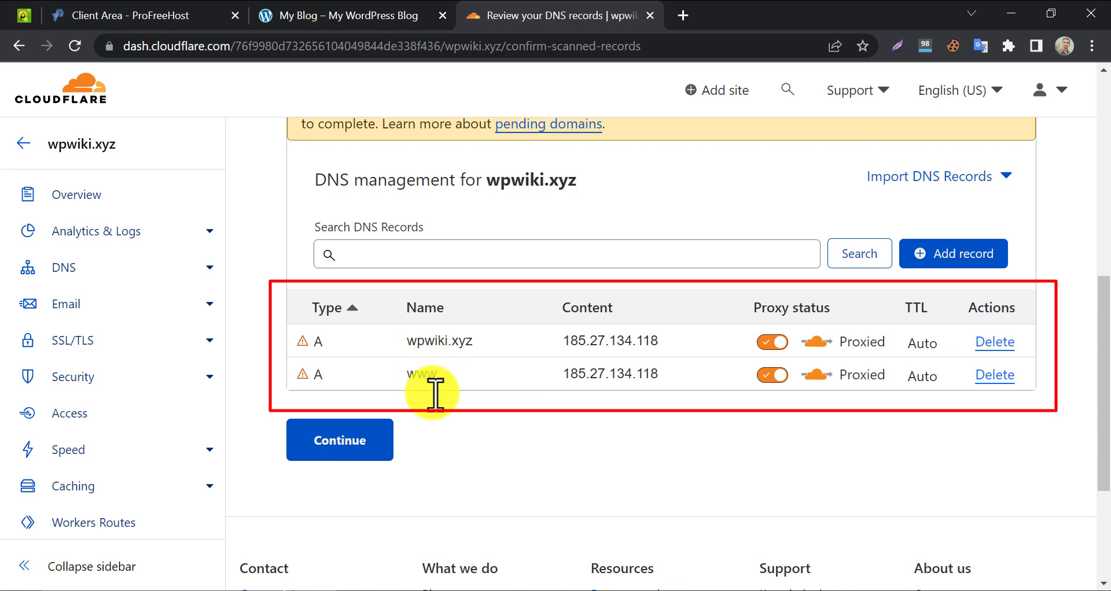
click(347, 452)
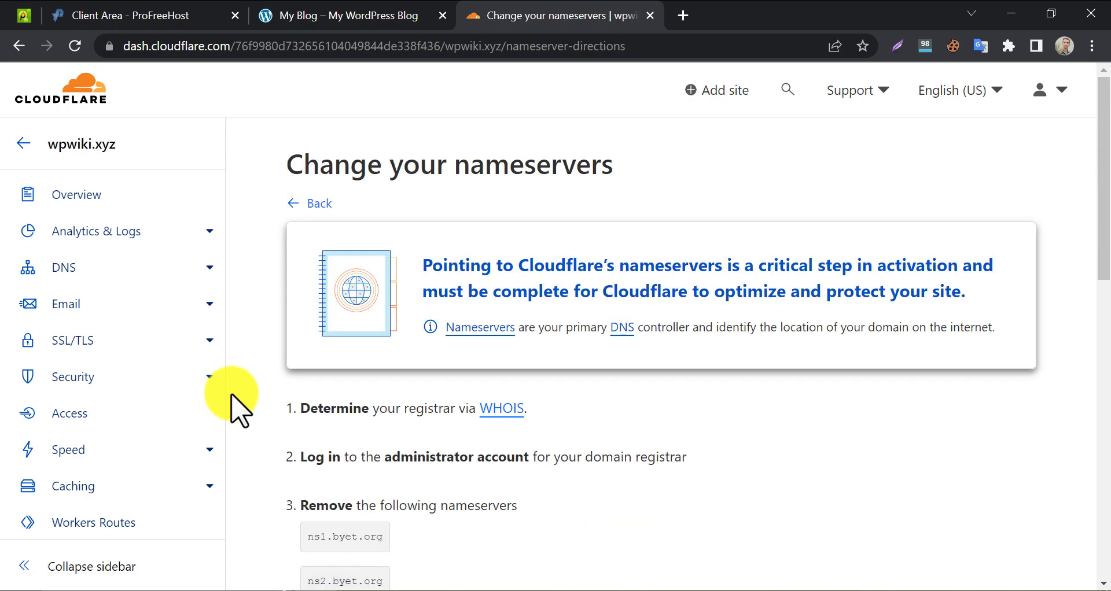
Step: Copy Cloudflare's first nameserver, dane.ns.cloudflare.com, into Nameserver 1 of wpwiki.xyz on the PutulHost domain page
scroll(240, 408, down, 6)
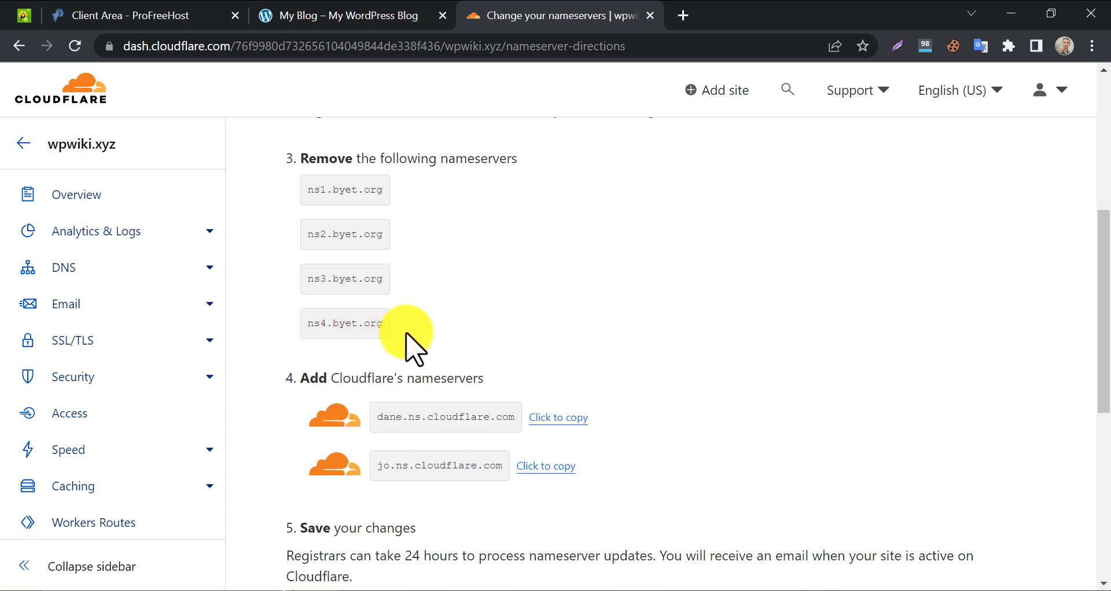
scroll(463, 315, down, 1)
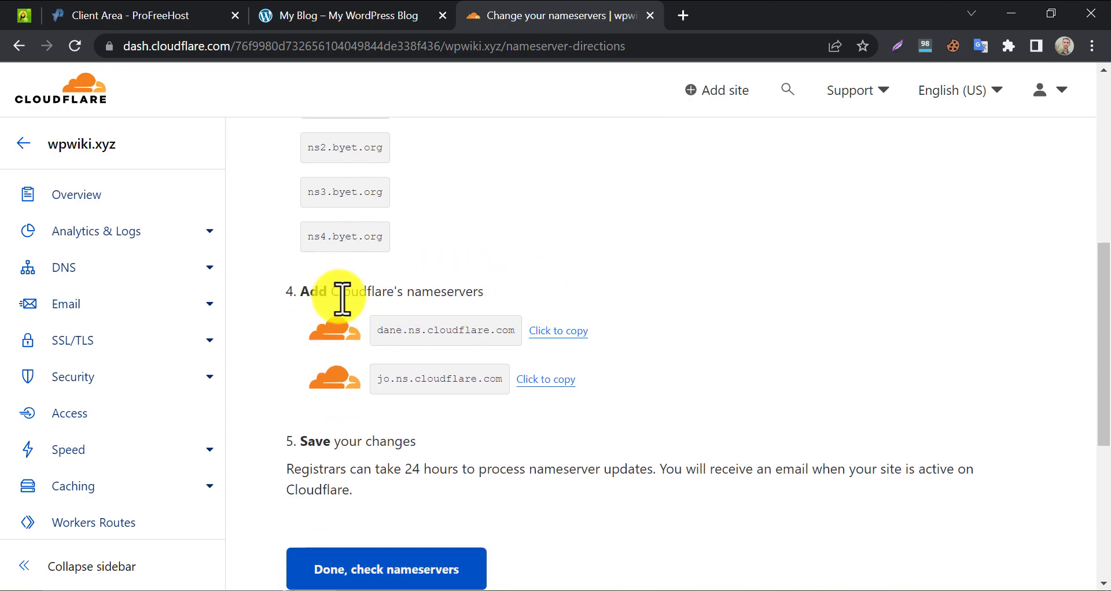
click(22, 16)
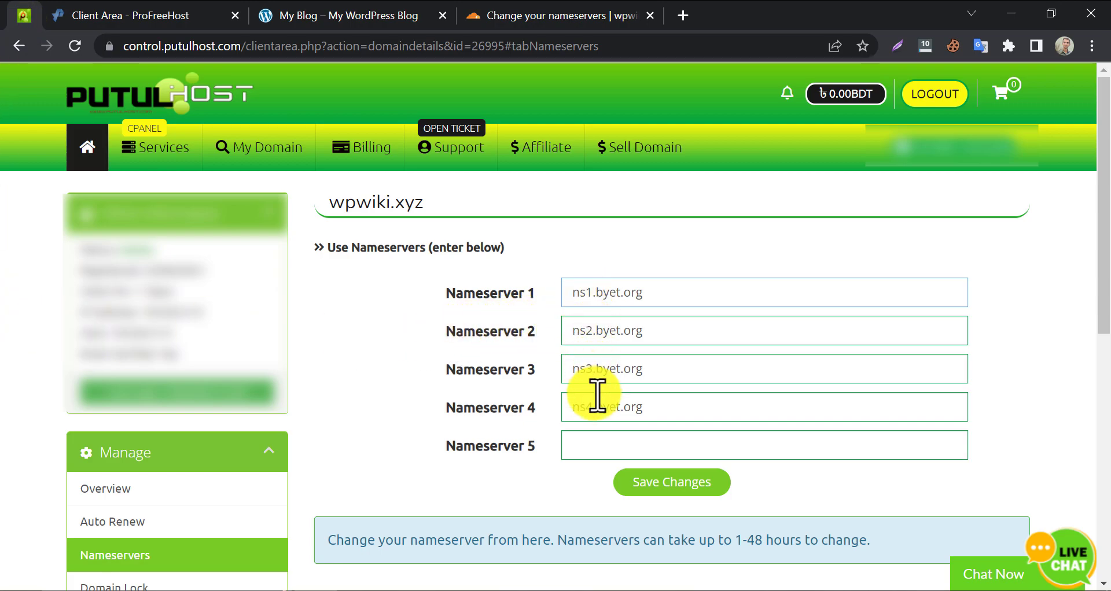
drag(509, 15, 119, 17)
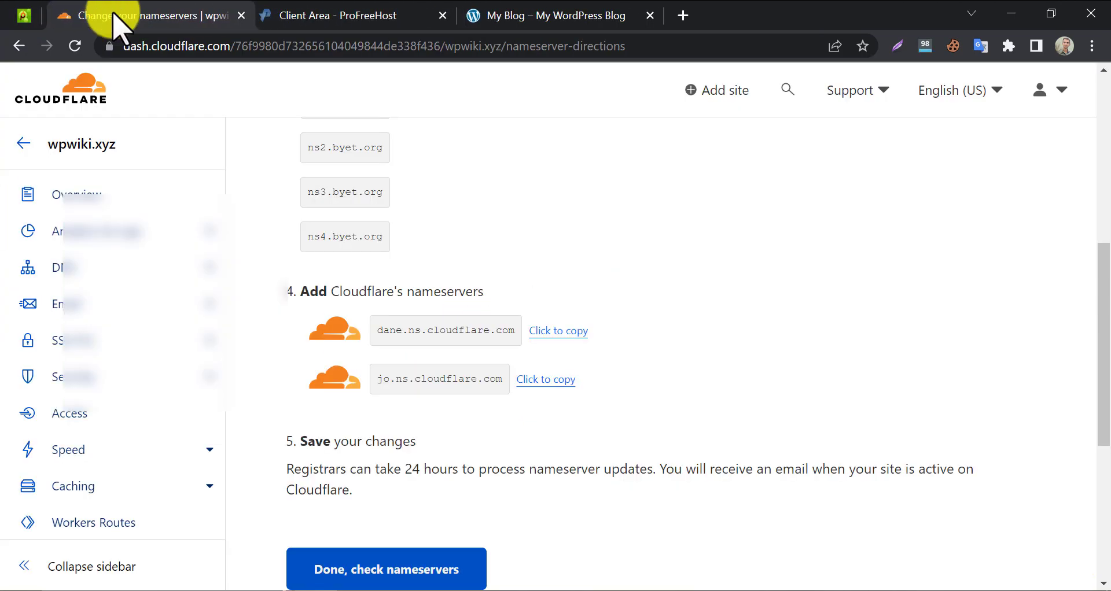
click(558, 332)
click(23, 16)
triple_click(663, 292)
right_click(663, 292)
click(650, 359)
Step: Copy Cloudflare's second nameserver, jo.ns.cloudflare.com, into Nameserver 2 on the PutulHost domain page
click(141, 14)
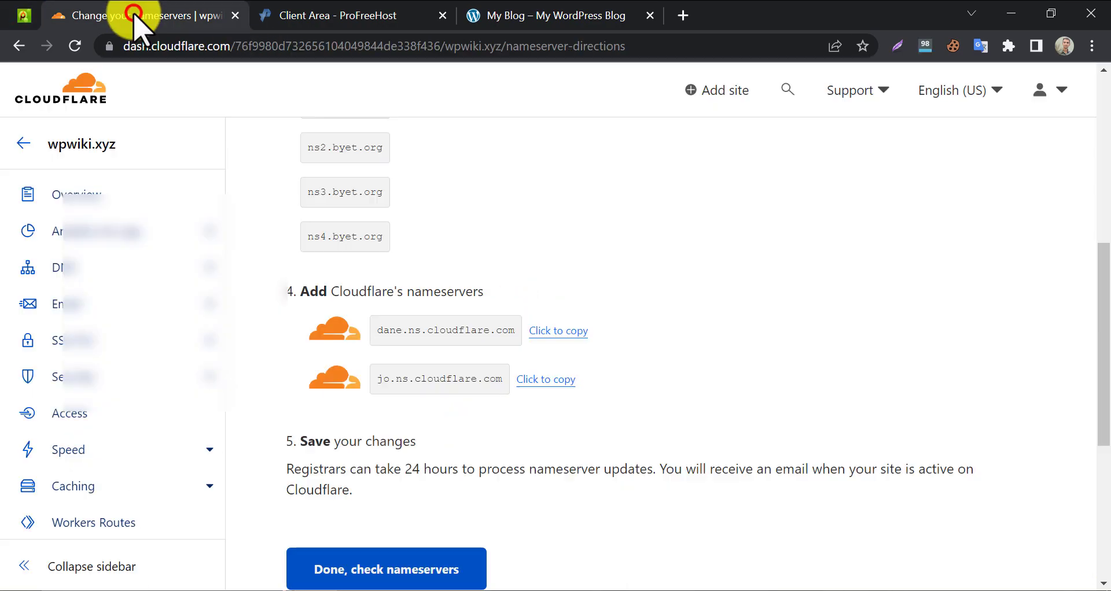
click(543, 382)
key(ctrl+1)
triple_click(620, 340)
right_click(620, 341)
click(685, 110)
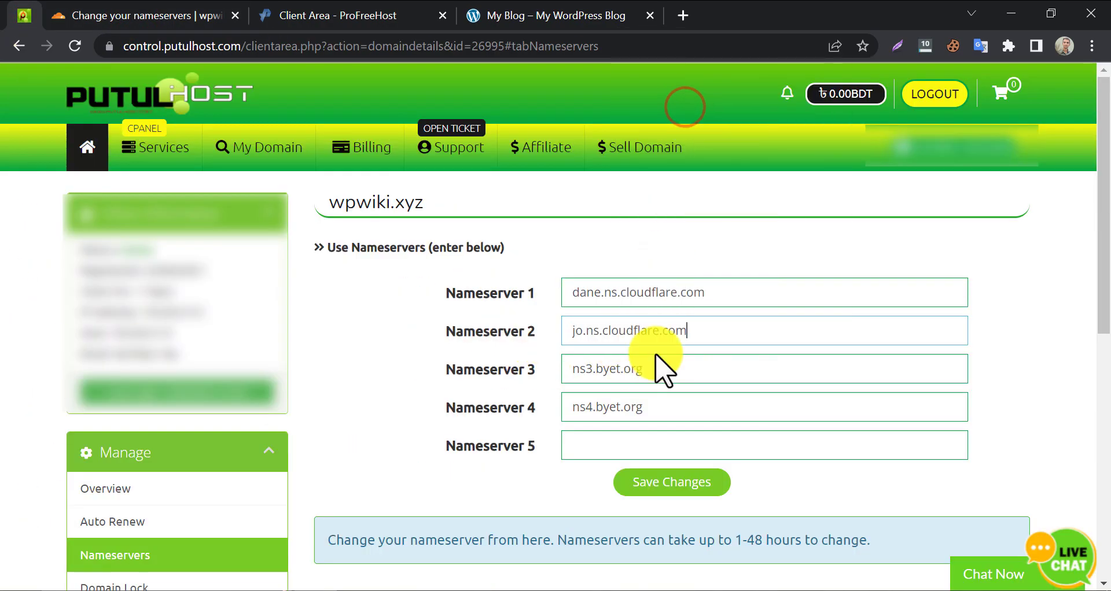
Step: Clear Nameserver 3 and Nameserver 4 of wpwiki.xyz and save the nameserver changes
drag(654, 370, 523, 374)
key(BackSpace)
drag(672, 409, 559, 425)
key(BackSpace)
click(654, 483)
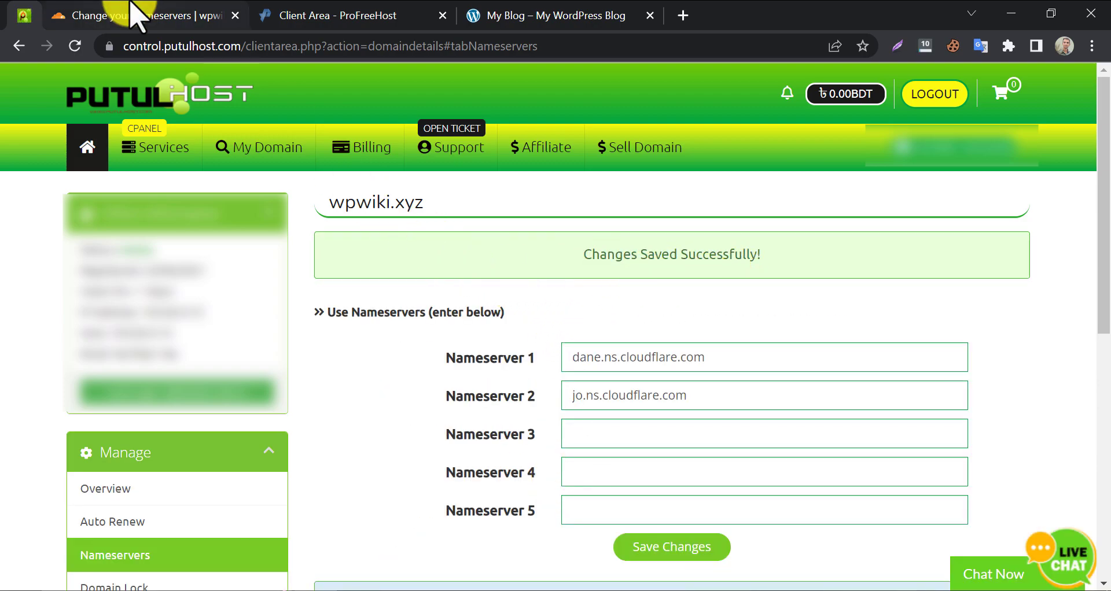
Step: Return to Cloudflare and mark the nameserver change as done so the nameservers get checked
click(116, 14)
scroll(361, 307, down, 3)
click(355, 413)
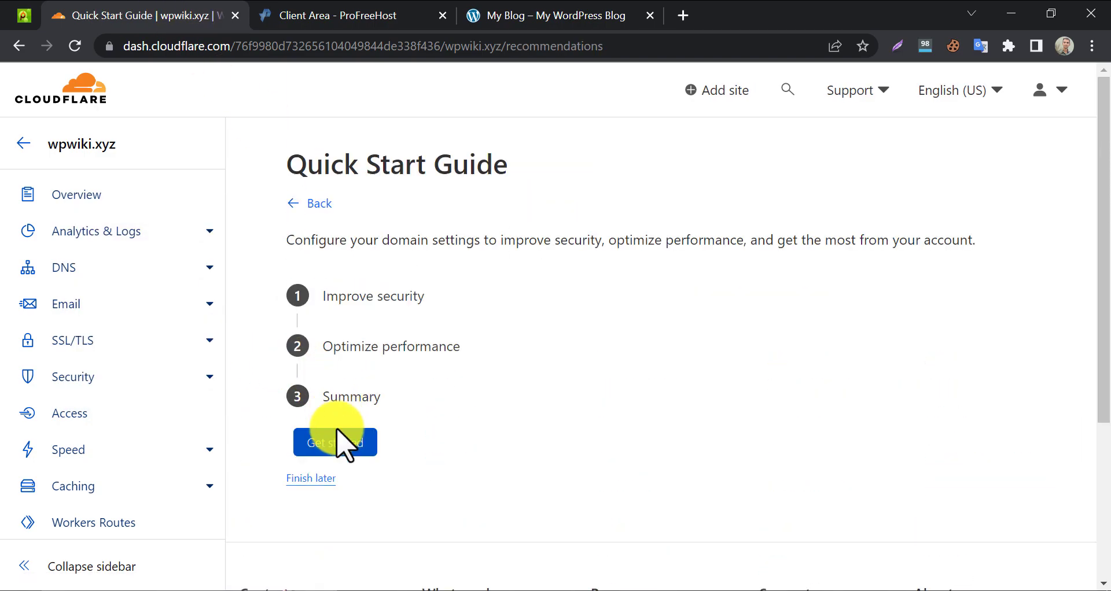
Step: Start the Quick Start Guide, save Automatic HTTPS Rewrites as on, and enable and save Always Use HTTPS
click(346, 445)
scroll(451, 412, down, 3)
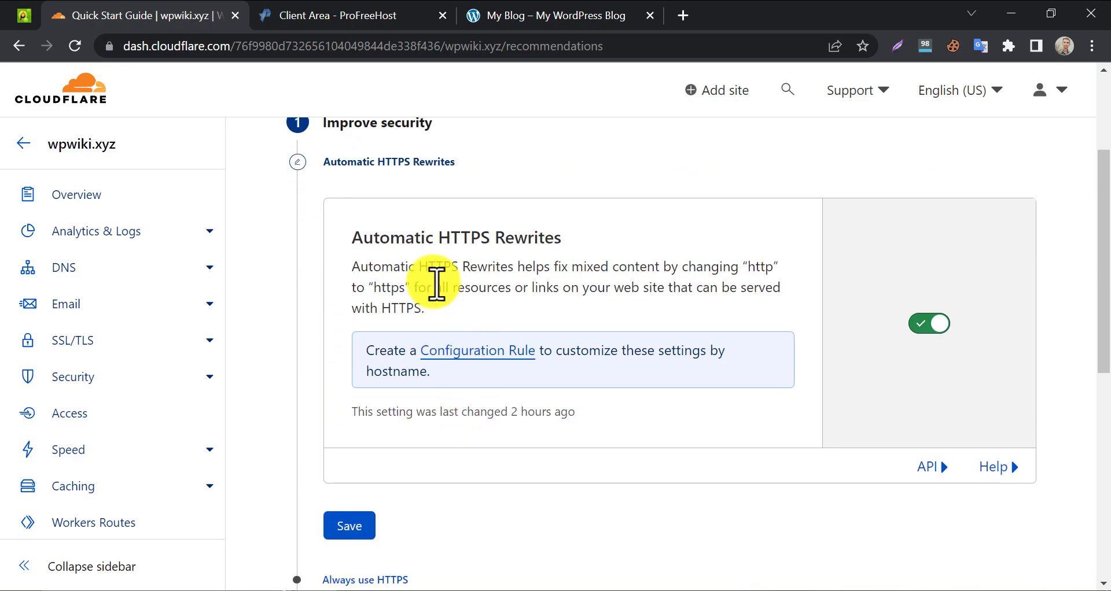
click(339, 528)
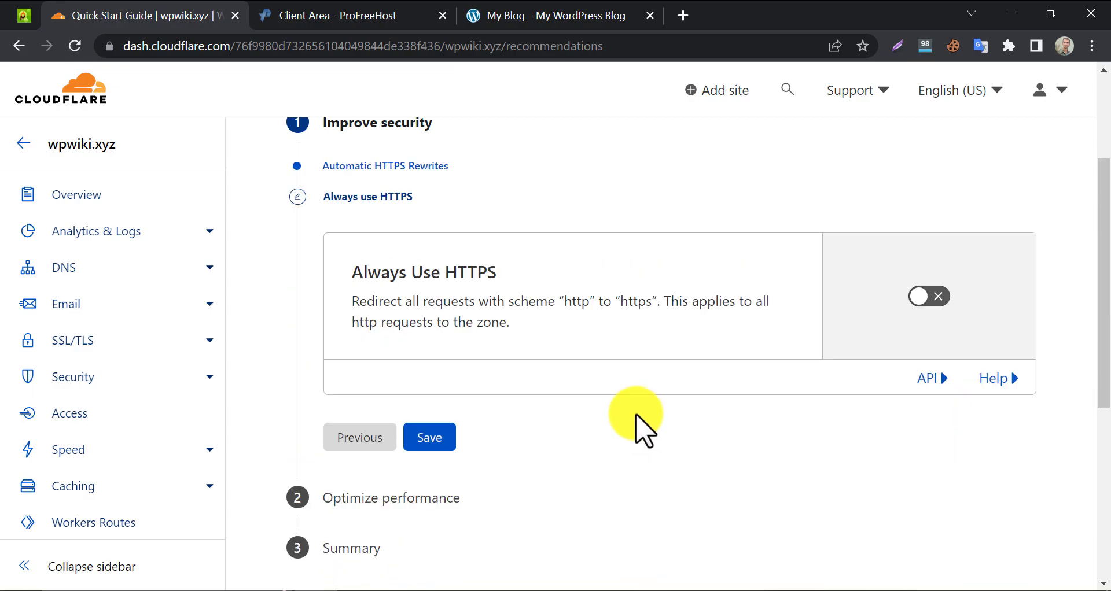
click(930, 297)
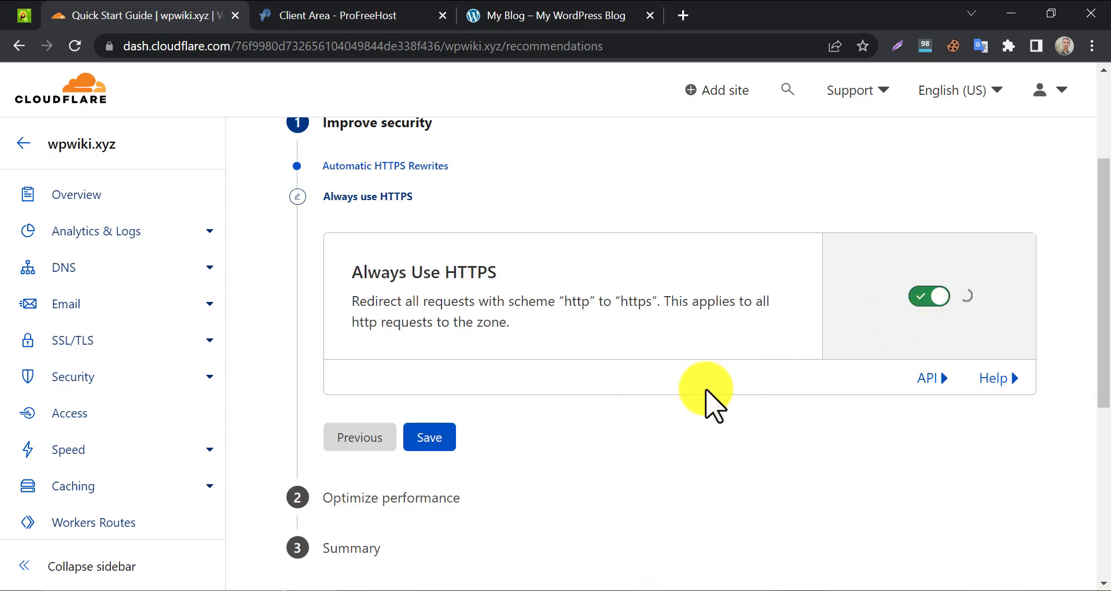
click(427, 470)
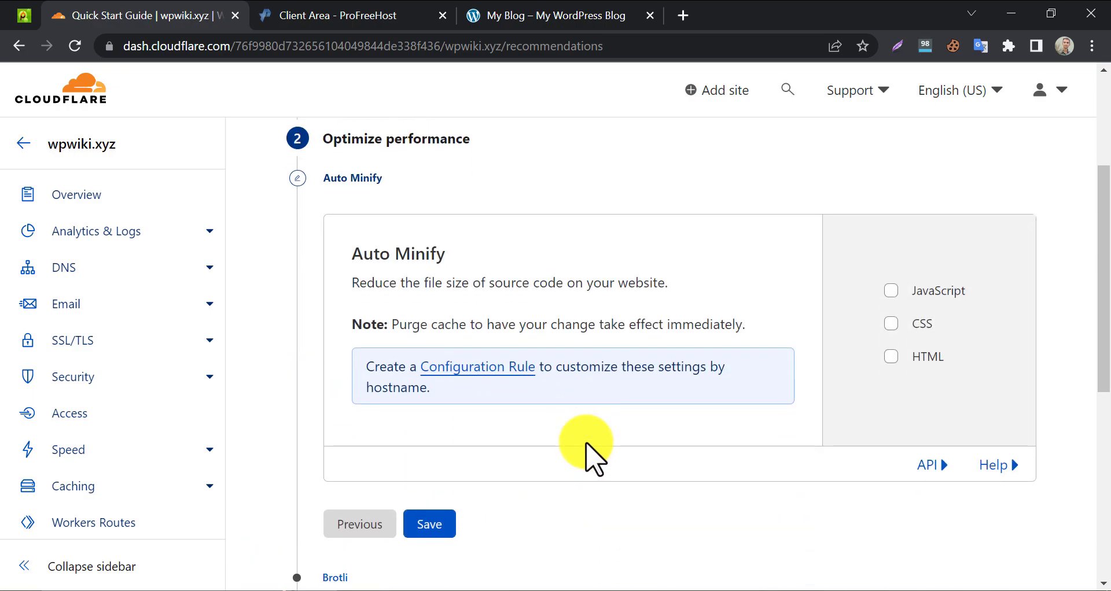
Step: Save the performance settings with no Auto Minify options and Brotli on, and finish the Quick Start Guide
scroll(587, 454, down, 2)
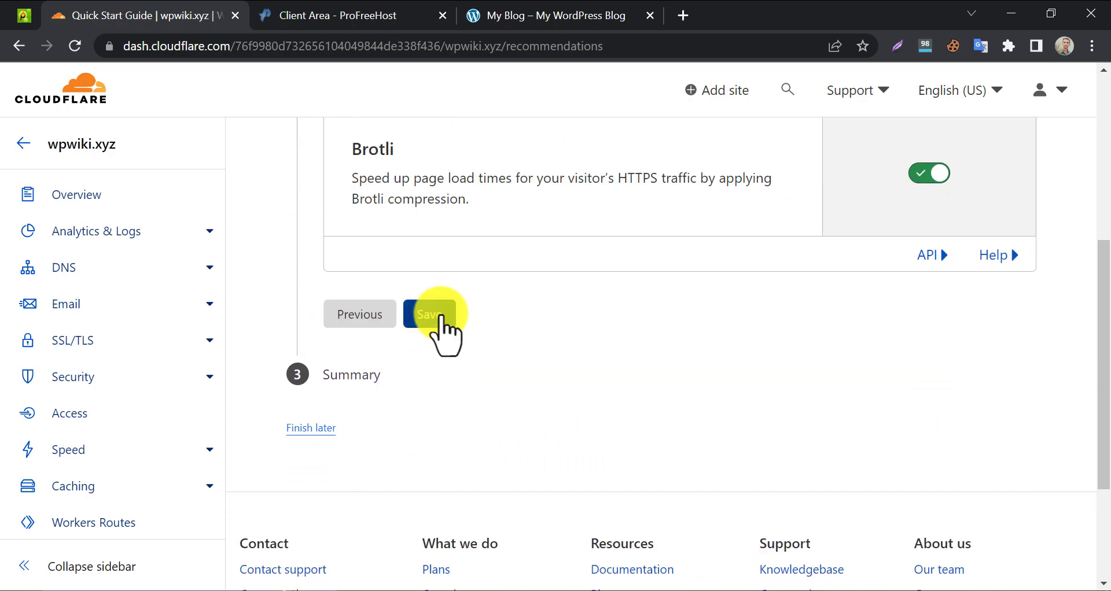
click(446, 316)
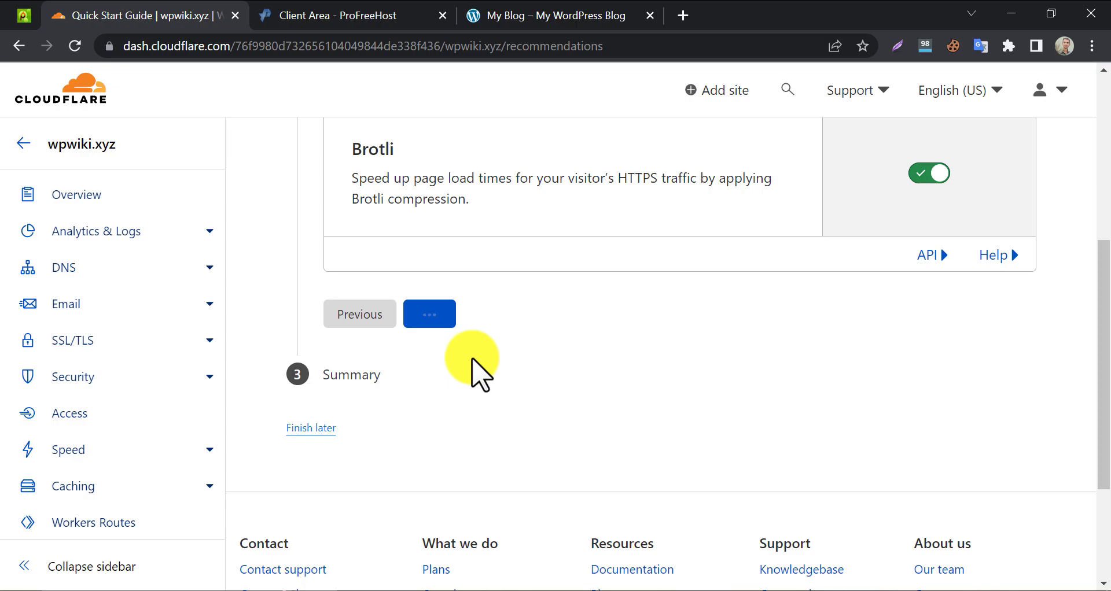
click(354, 348)
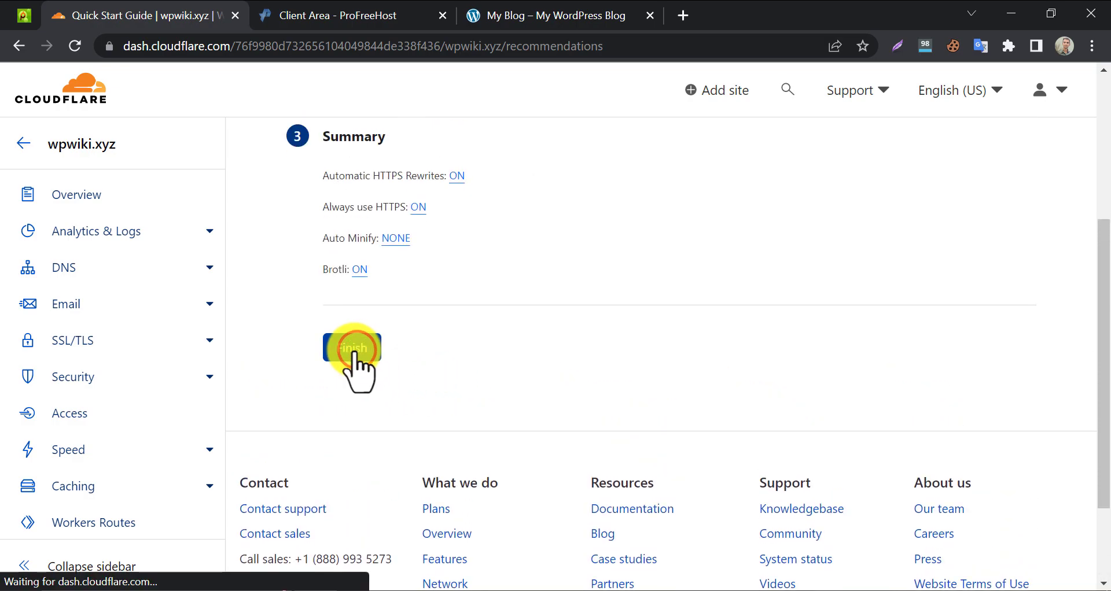
Step: Request a nameserver check for wpwiki.xyz from its Cloudflare overview
scroll(248, 375, down, 4)
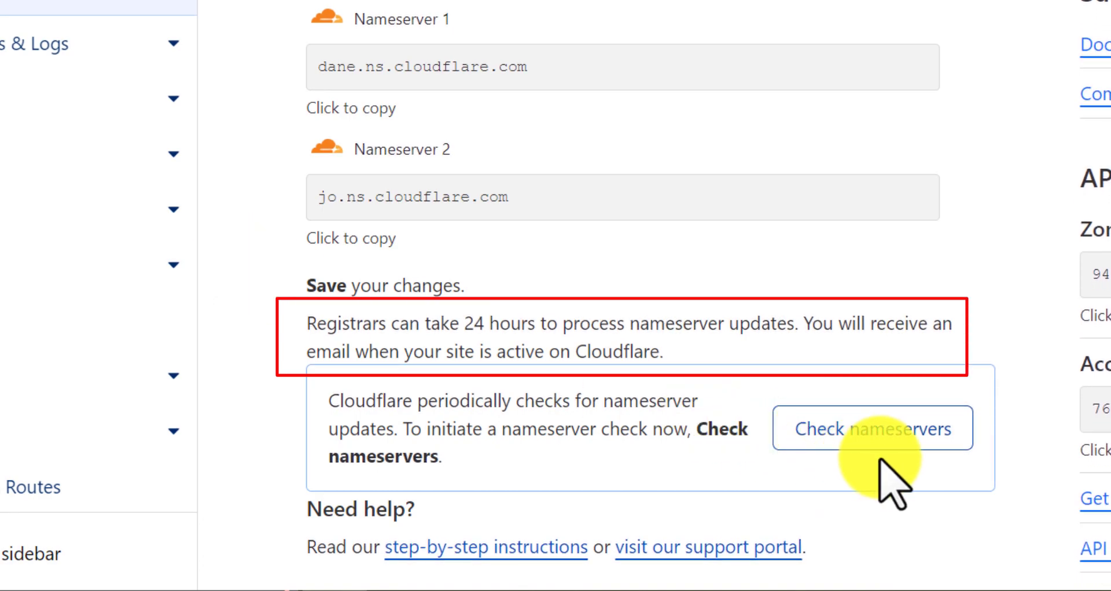
click(799, 445)
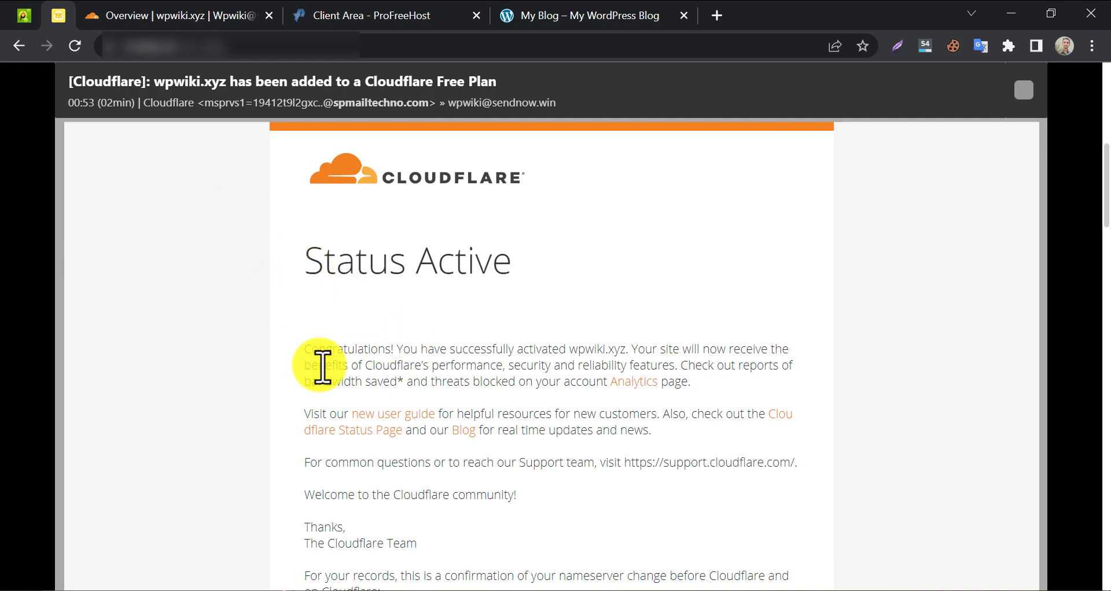
Step: Check the activation status in the Cloudflare email, and reload the wpwiki.xyz blog page to check its connection
drag(306, 264, 388, 269)
click(420, 301)
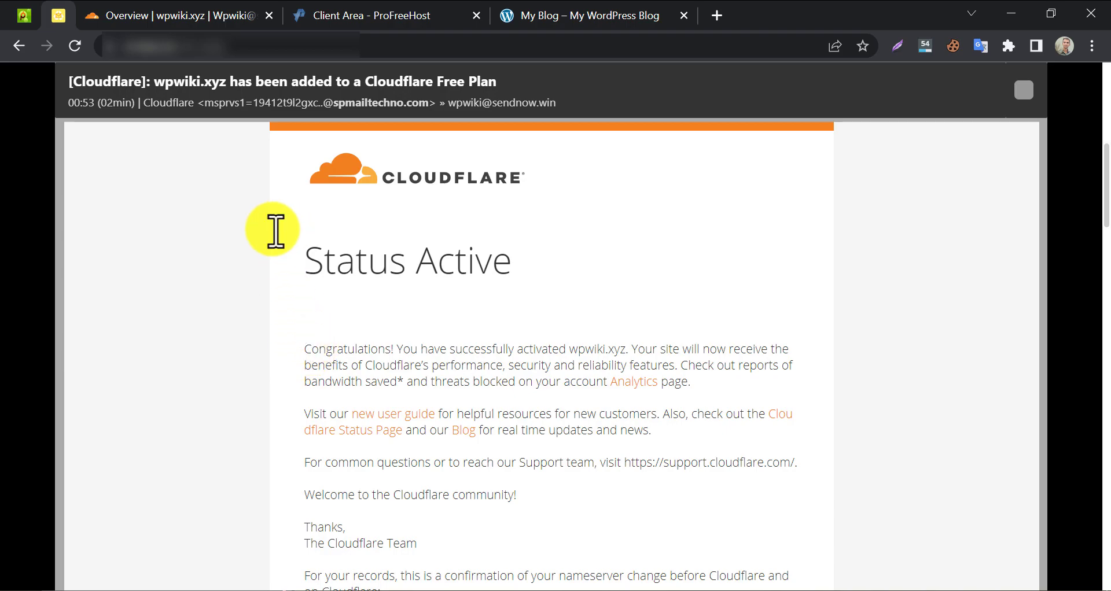
click(564, 17)
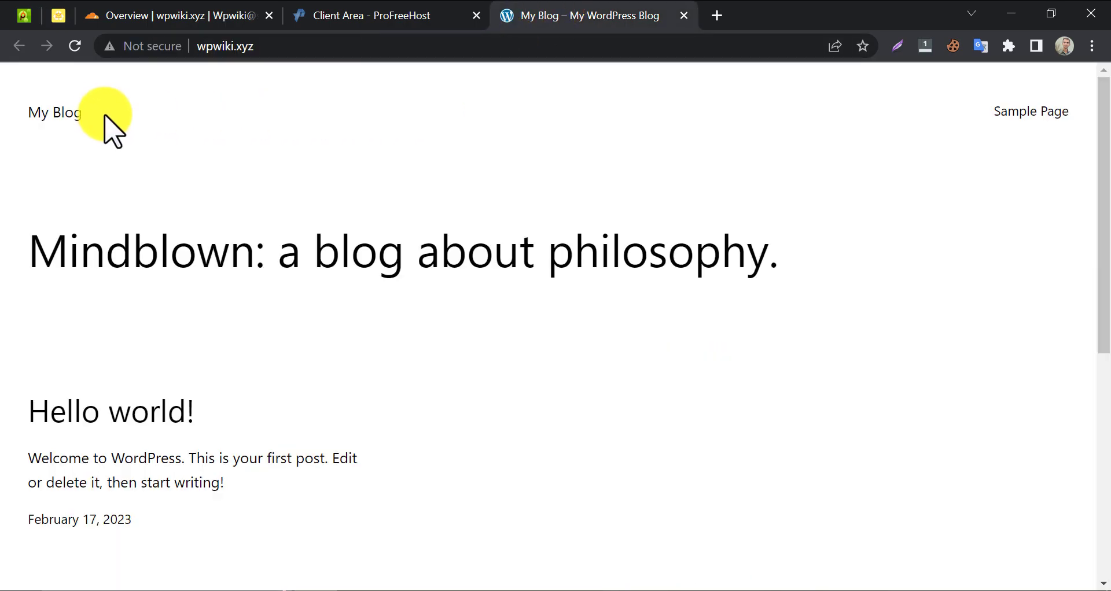
click(74, 47)
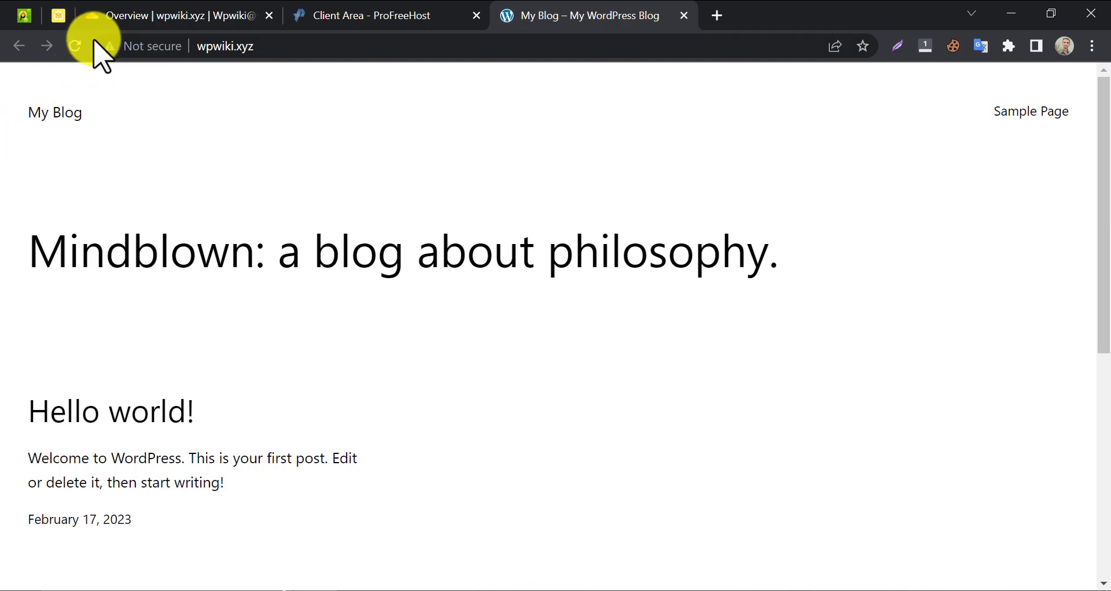
click(75, 46)
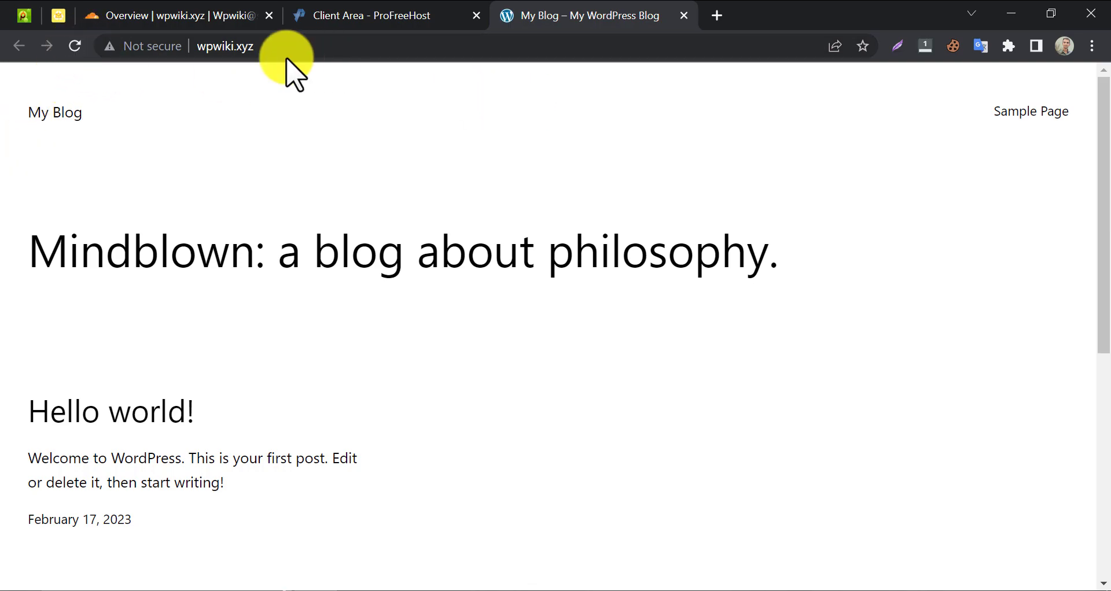
Step: Copy the wpwiki.xyz address and open it in a new incognito window
click(238, 49)
key(ctrl+c)
right_click(237, 51)
click(272, 145)
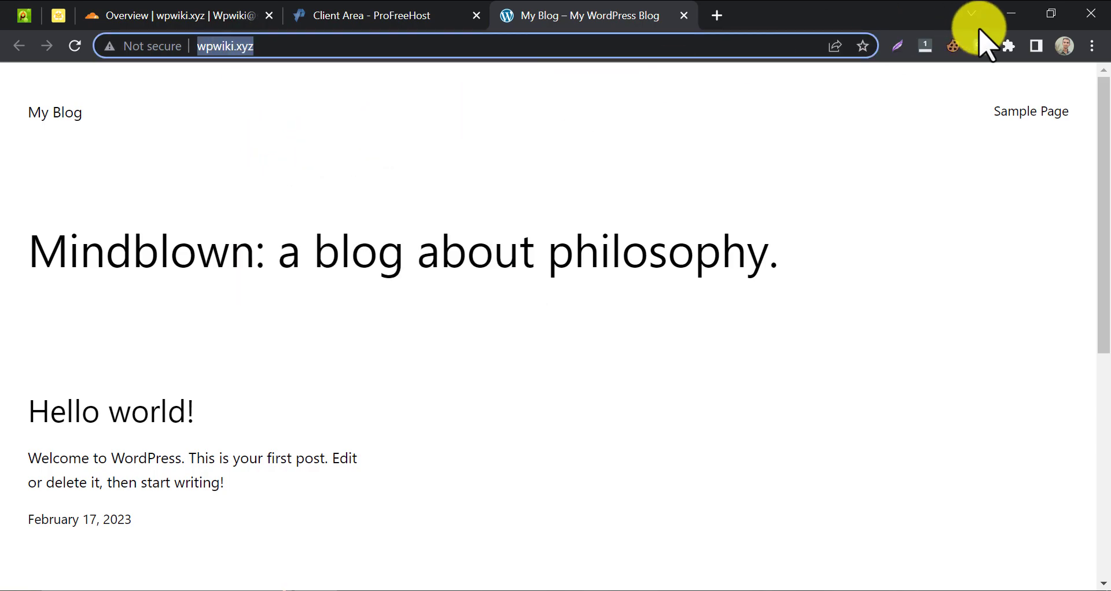
click(1092, 46)
click(993, 112)
right_click(193, 45)
click(272, 184)
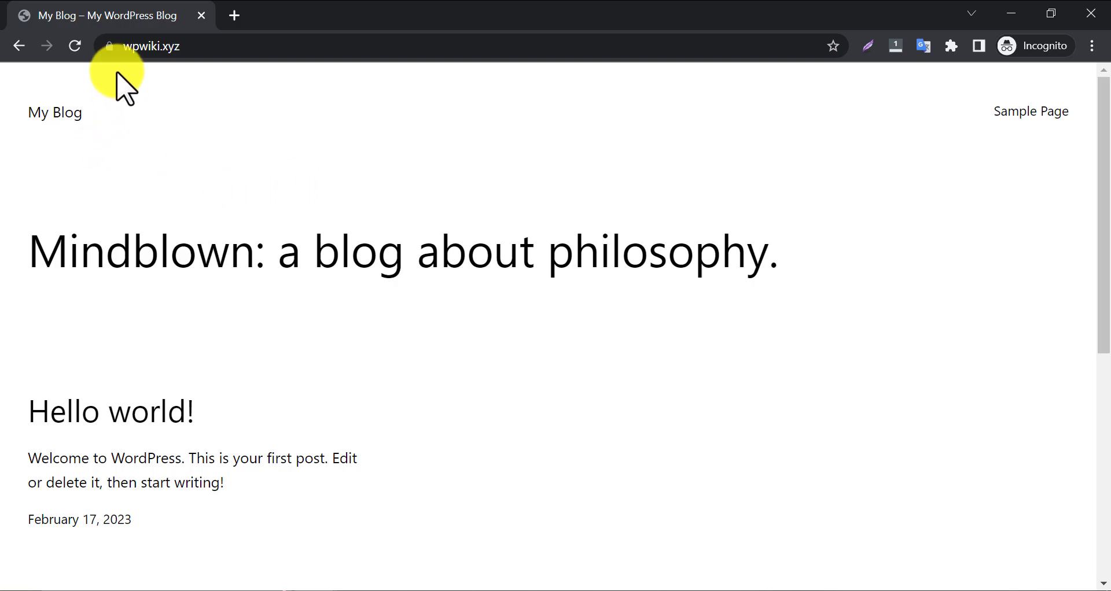
Step: Inspect the connection security information of wpwiki.xyz and look through its home page
click(107, 48)
click(223, 253)
scroll(223, 266, down, 5)
scroll(223, 266, up, 5)
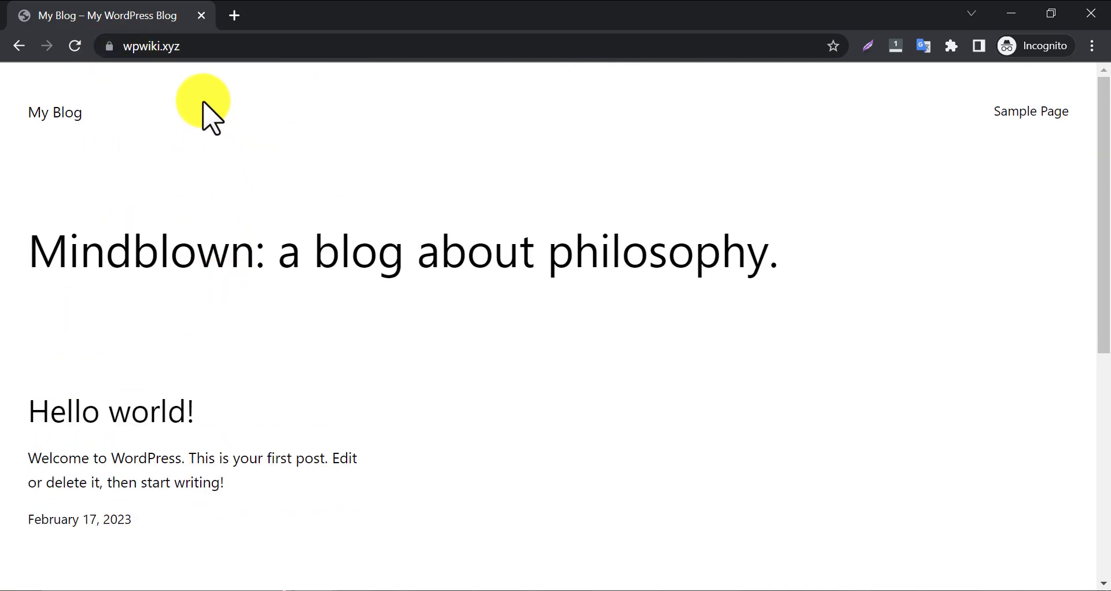
Step: Close the incognito window and the blog page, and return to the account's website list in Cloudflare
click(201, 16)
click(703, 16)
click(123, 13)
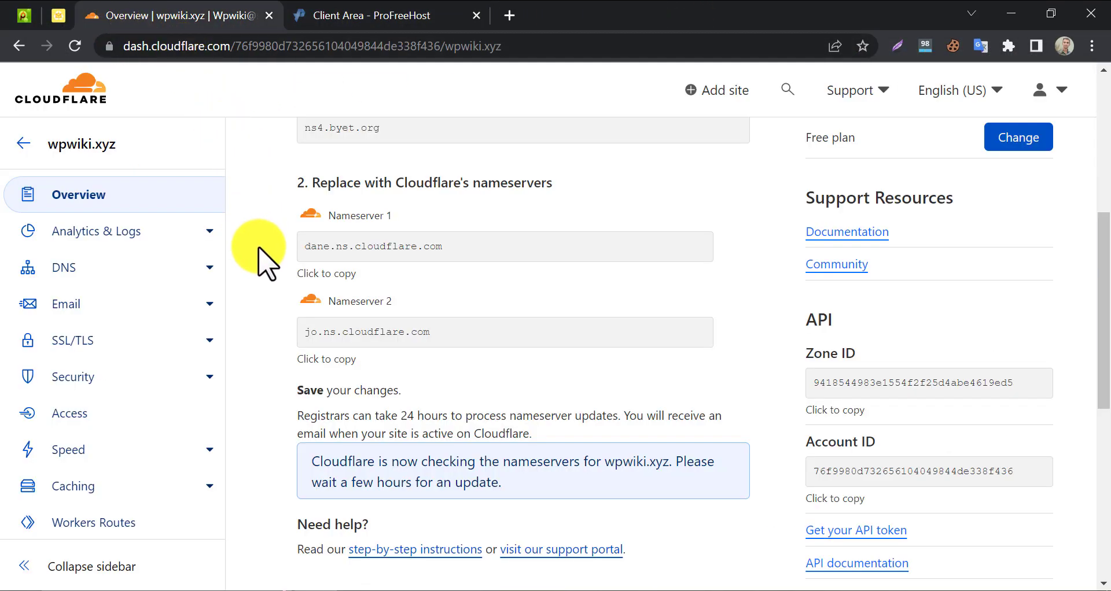
click(27, 144)
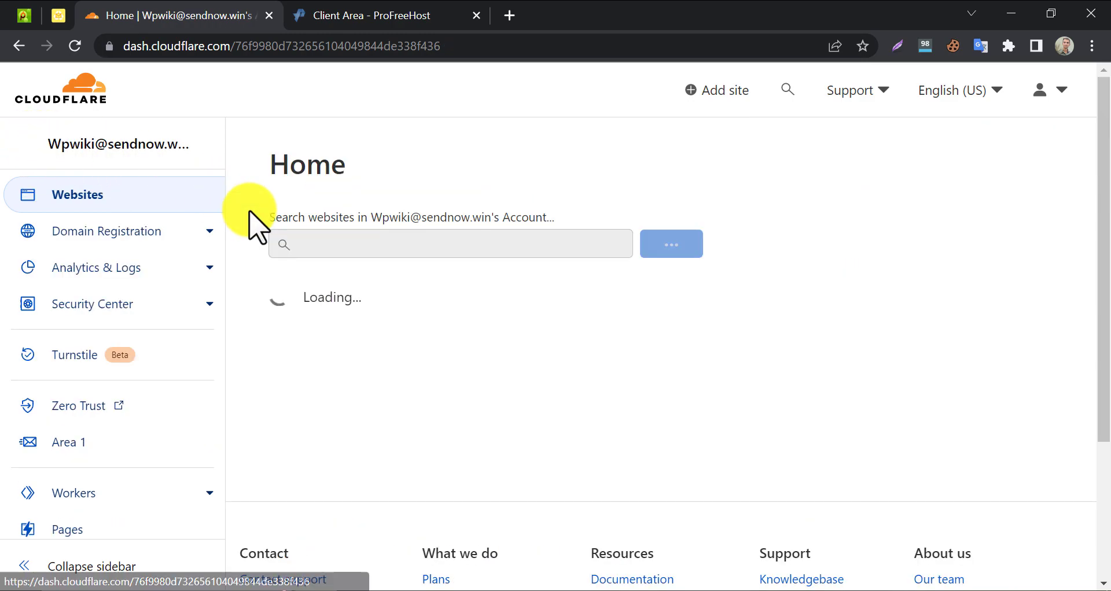